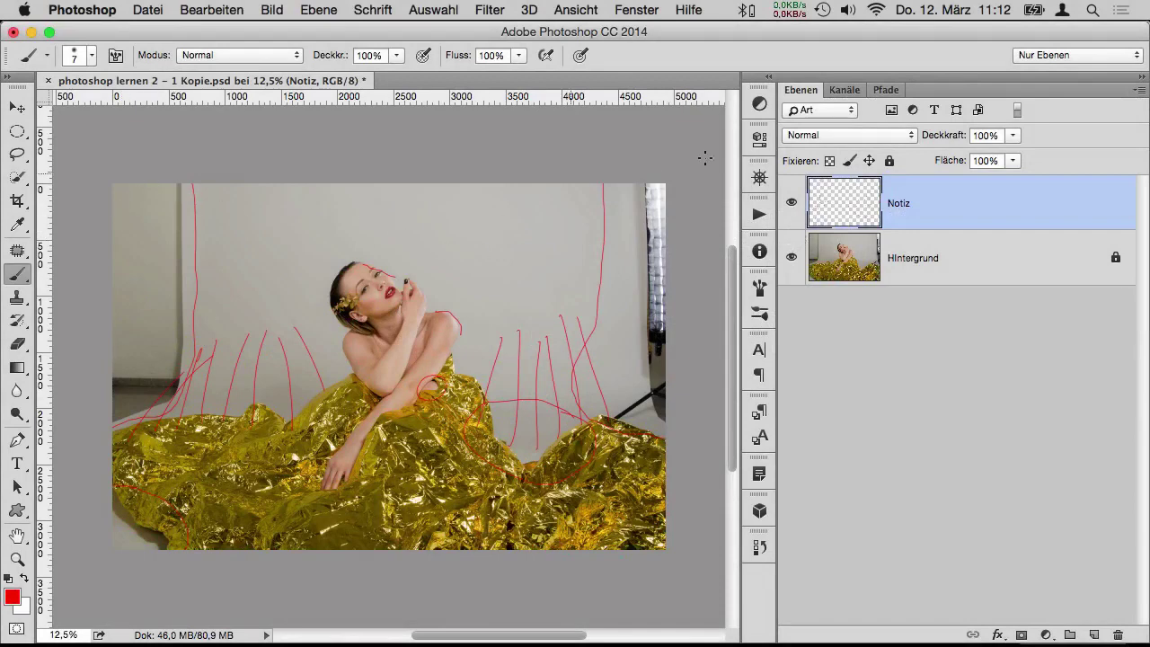
# - Hide the Notiz layer holding the red sketch notes
pyautogui.click(792, 202)
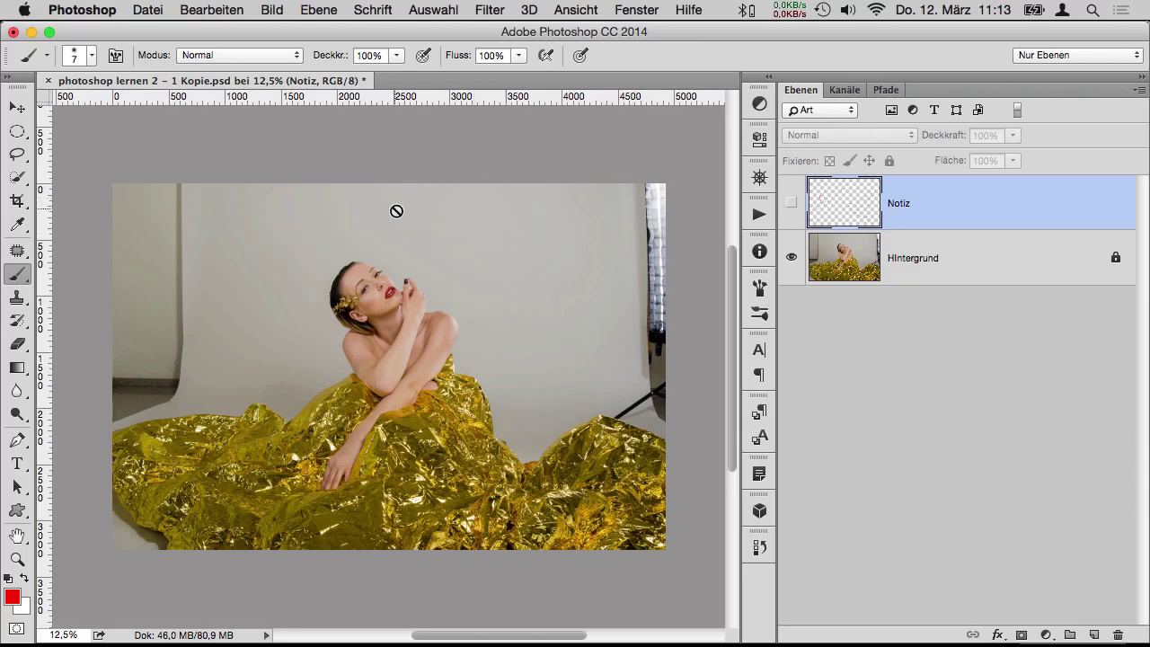
# - Duplicate the Hintergrund layer to create 'Hintergrund Kopie' above it
pyautogui.press('m')
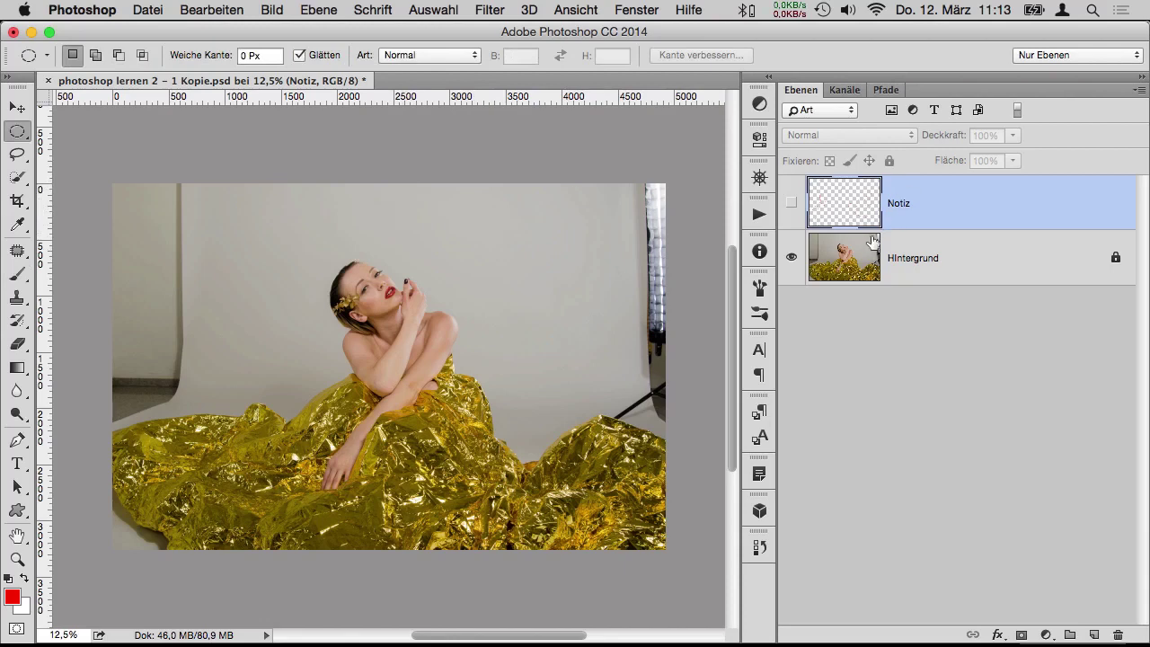
pyautogui.click(881, 247)
pyautogui.moveTo(881, 257); pyautogui.dragTo(1092, 634)
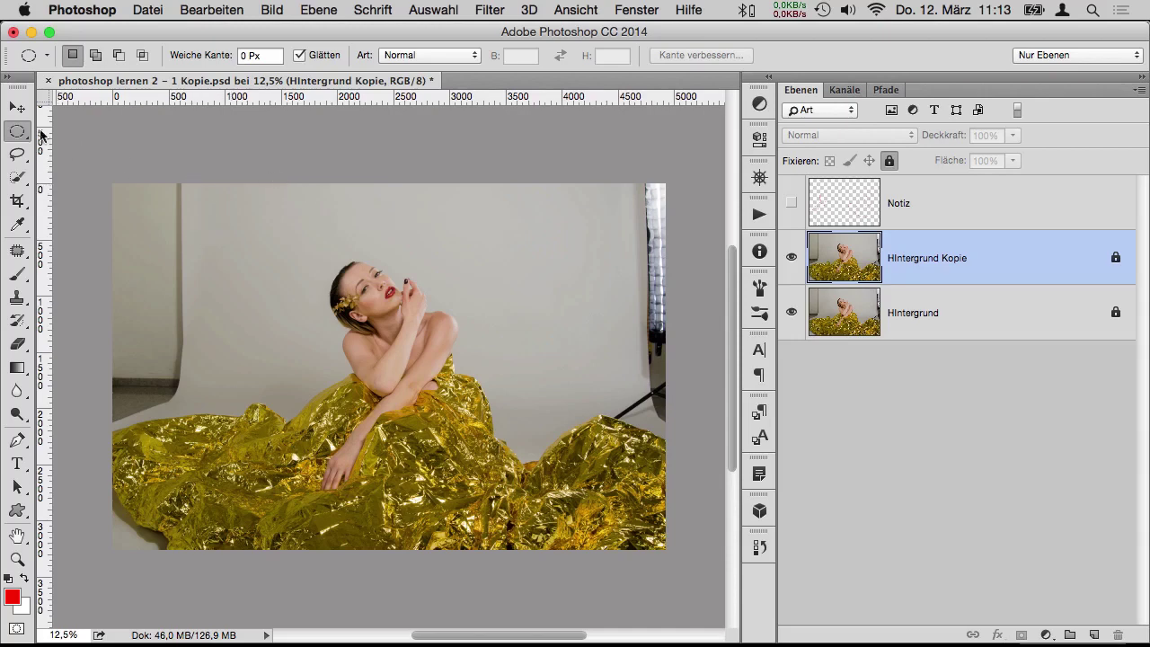
# - Draw a rectangular marquee over plain backdrop to the left of the woman
pyautogui.click(17, 131)
pyautogui.click(81, 121)
pyautogui.moveTo(187, 182); pyautogui.dragTo(317, 371)
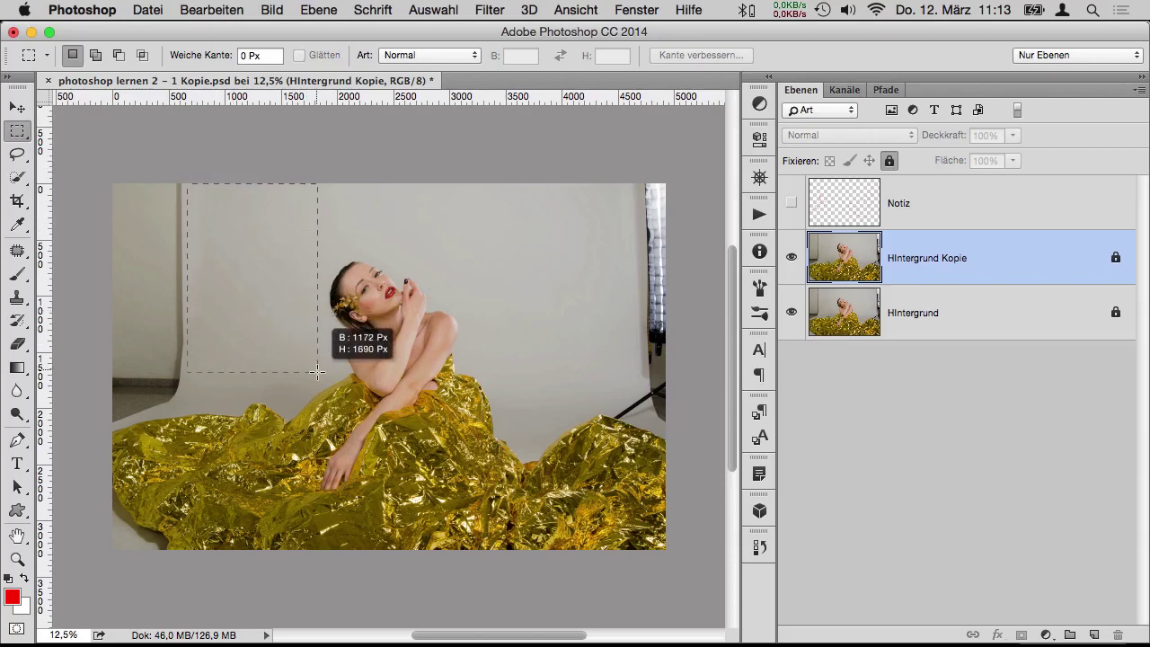
pyautogui.moveTo(317, 371); pyautogui.dragTo(324, 377)
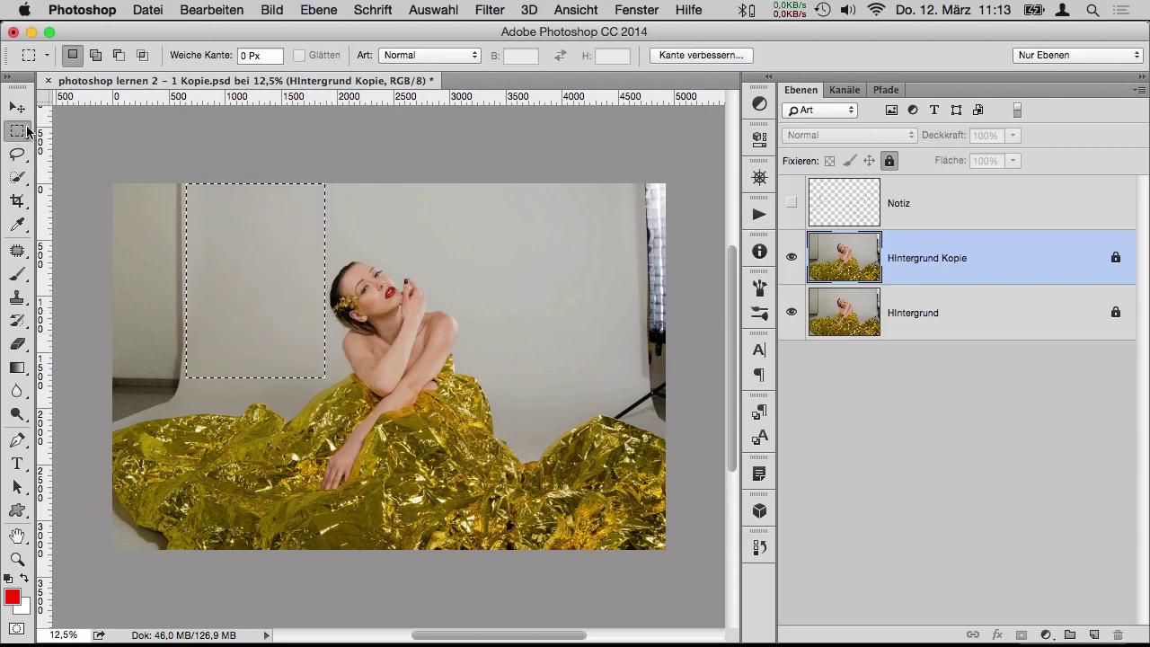
pyautogui.rightClick(20, 135)
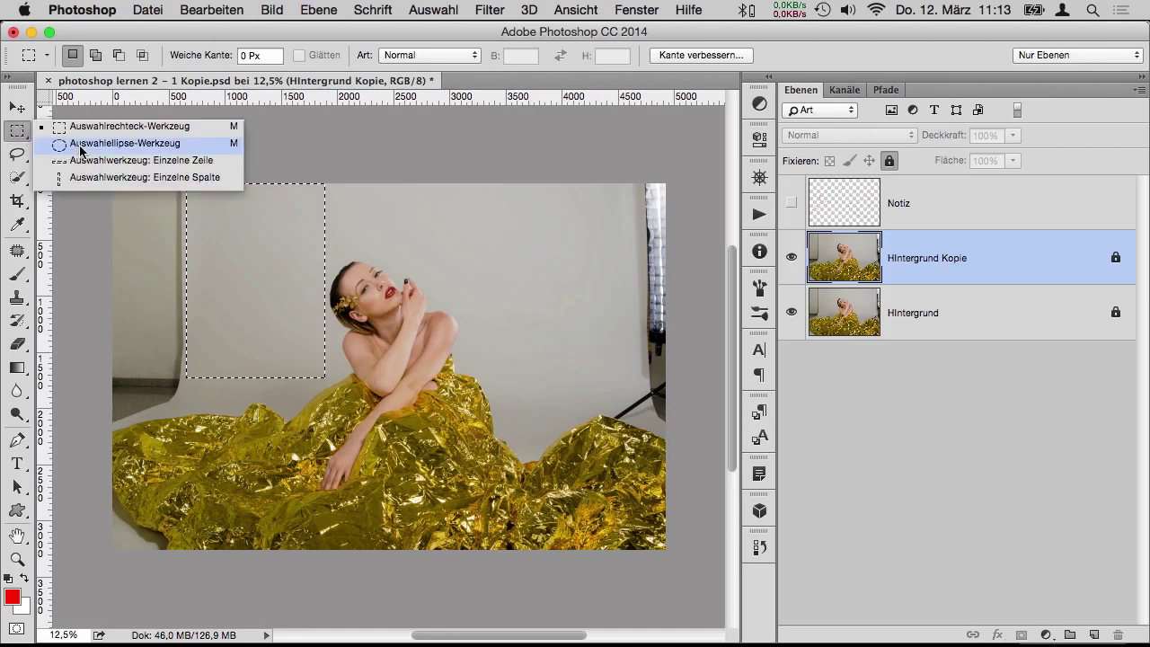
pyautogui.click(24, 133)
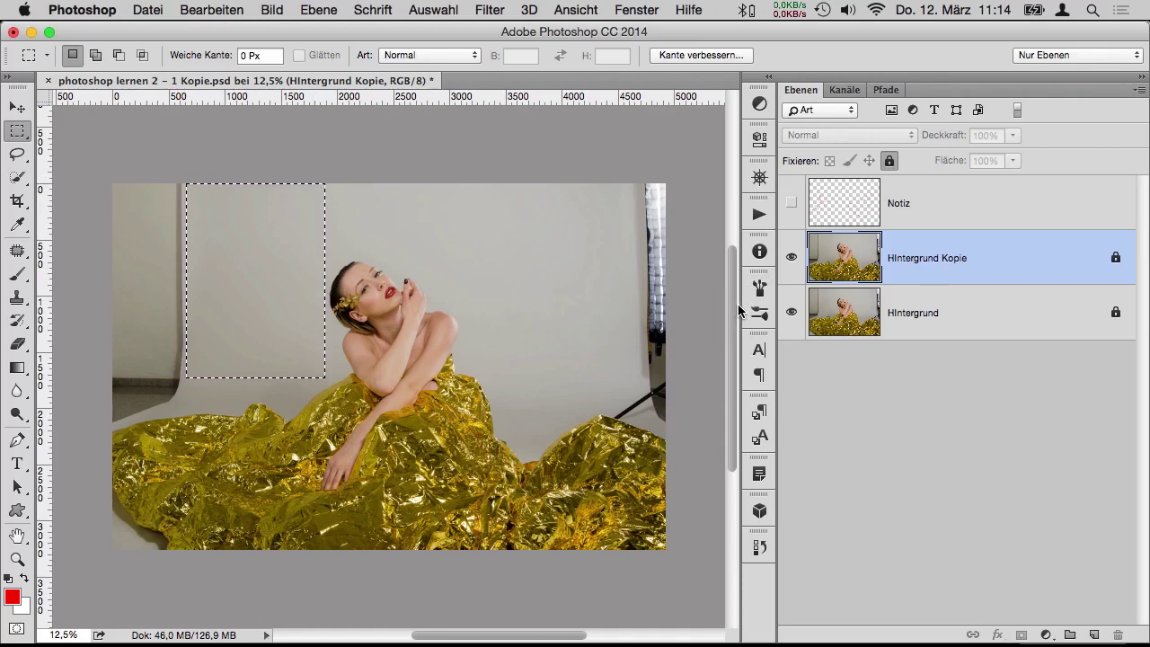
# - Unlock Hintergrund Kopie and copy the selection onto a new layer, Ebene 1
pyautogui.press('super+j')
pyautogui.click(728, 254)
pyautogui.click(890, 161)
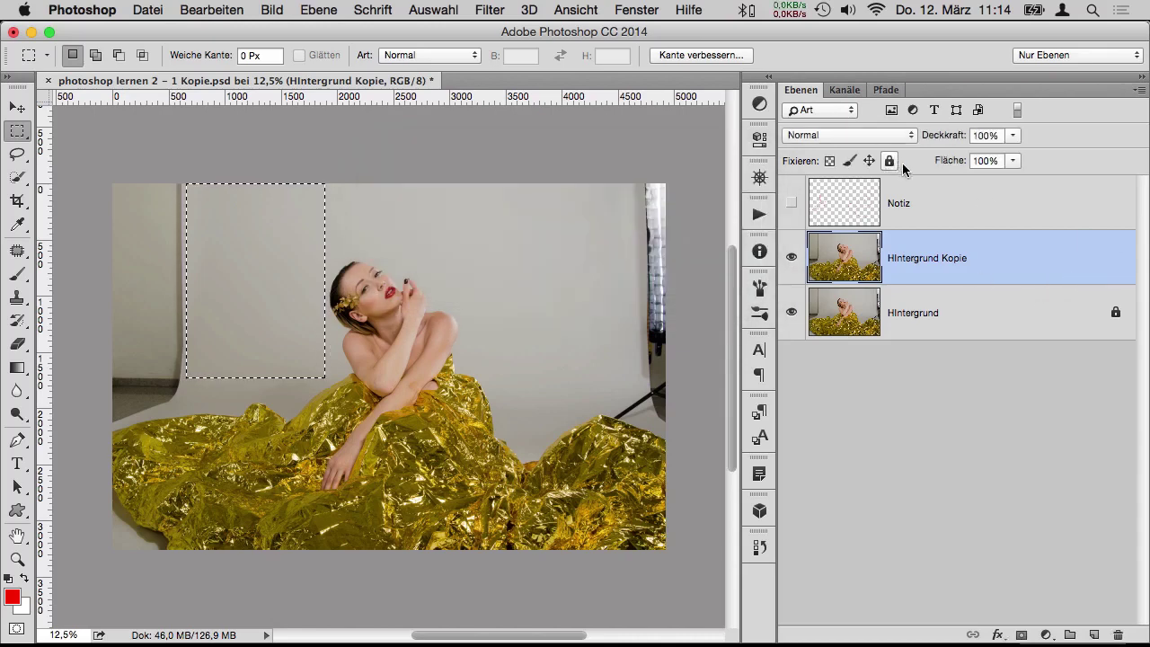
pyautogui.press('super+j')
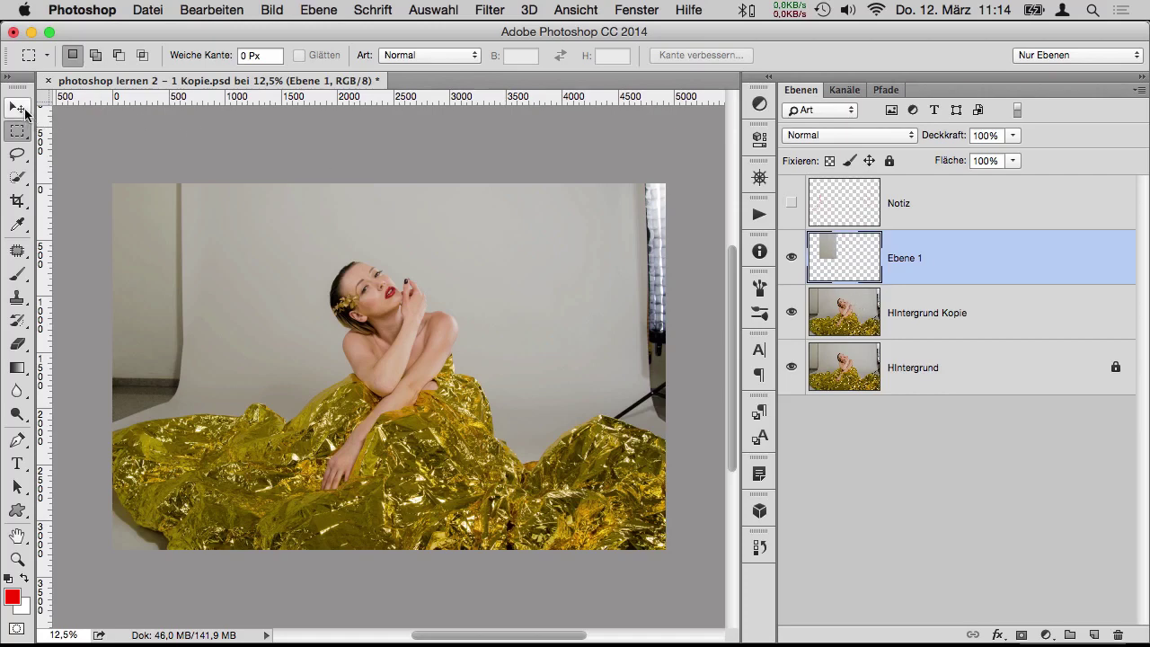
# - Drag the Ebene 1 patch with the Move tool until it covers the upper-left wall corner
pyautogui.click(18, 108)
pyautogui.moveTo(283, 259); pyautogui.dragTo(560, 274)
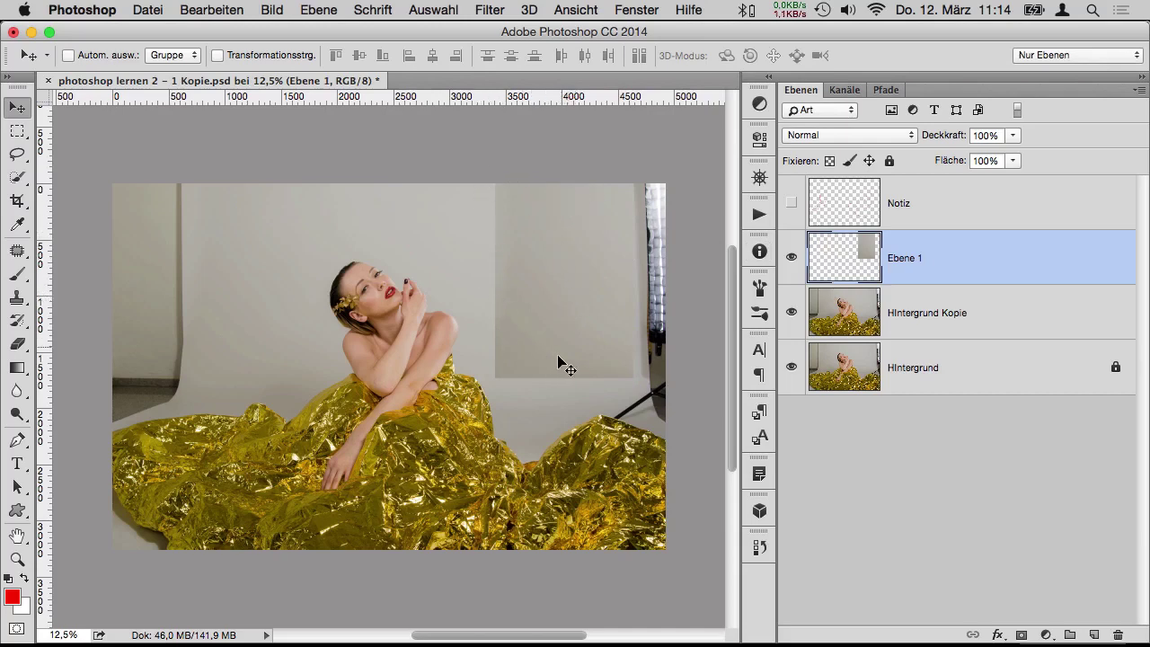
pyautogui.moveTo(600, 259); pyautogui.dragTo(287, 252)
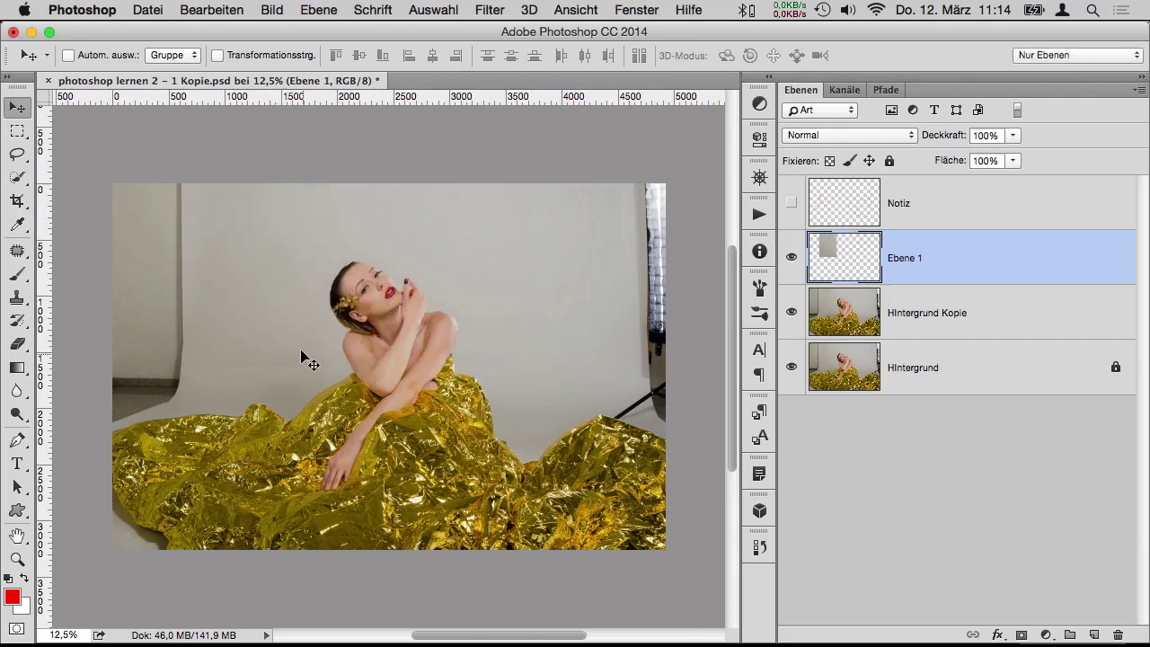
pyautogui.moveTo(268, 289); pyautogui.dragTo(570, 314)
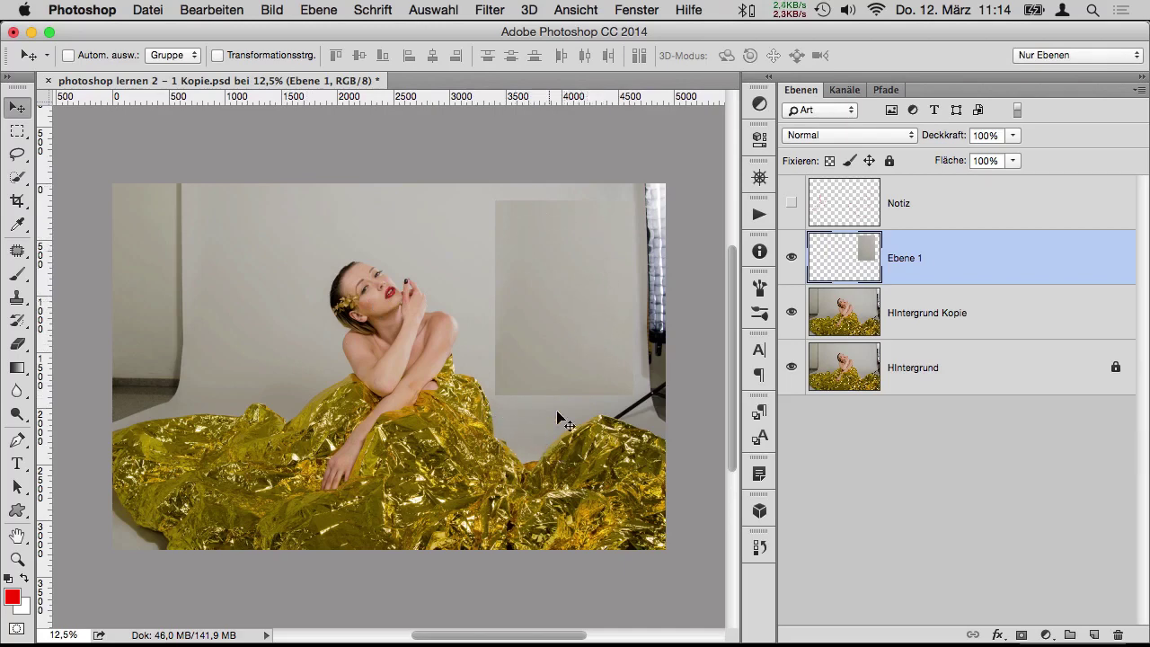
pyautogui.moveTo(574, 275)
pyautogui.mouseDown()
pyautogui.moveTo(479, 244)
pyautogui.moveTo(238, 269)
pyautogui.moveTo(192, 249)
pyautogui.moveTo(210, 249)
pyautogui.mouseUp()
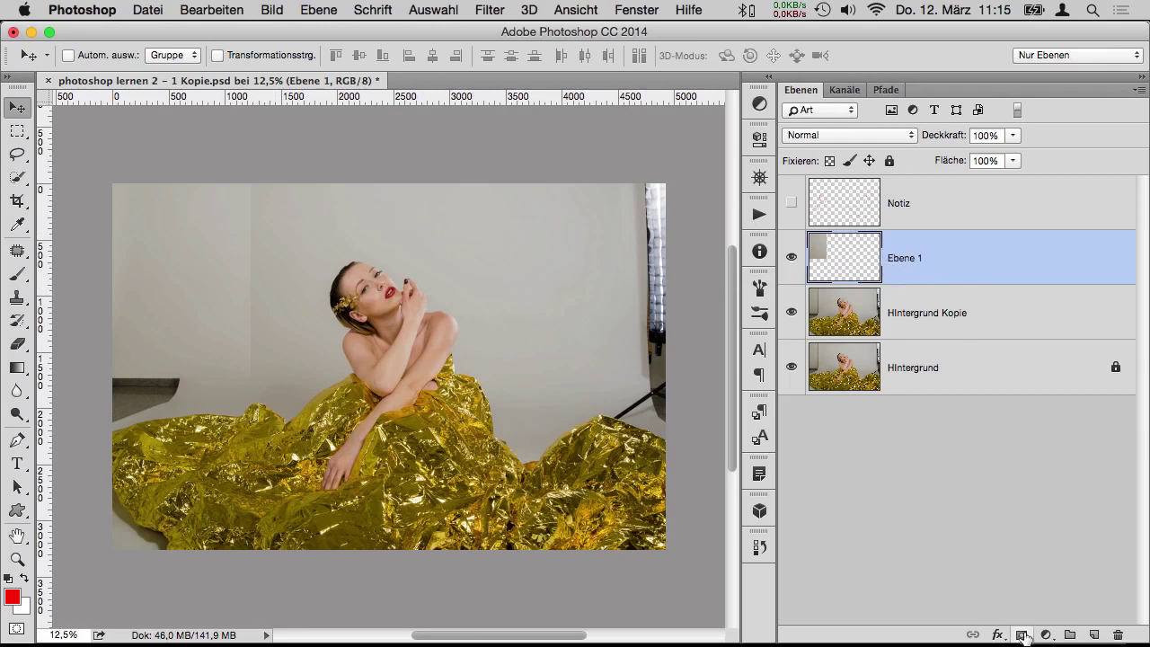
# - Add a layer mask to Ebene 1 and set up a 62 px brush with 0% hardness
pyautogui.click(1022, 636)
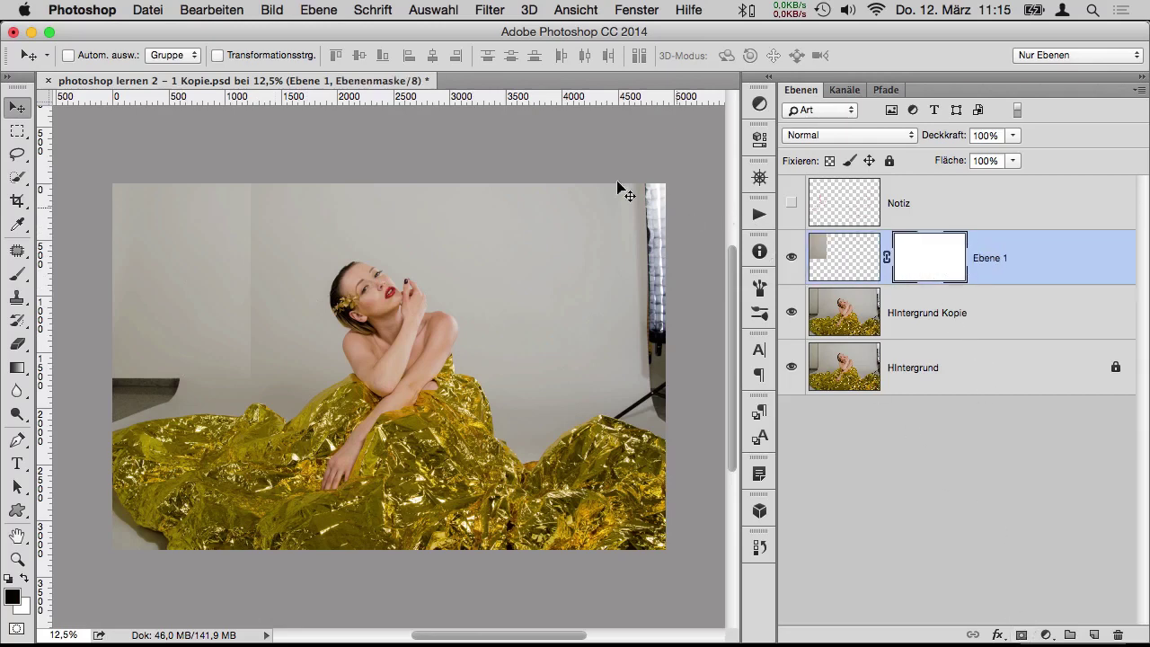
pyautogui.click(17, 274)
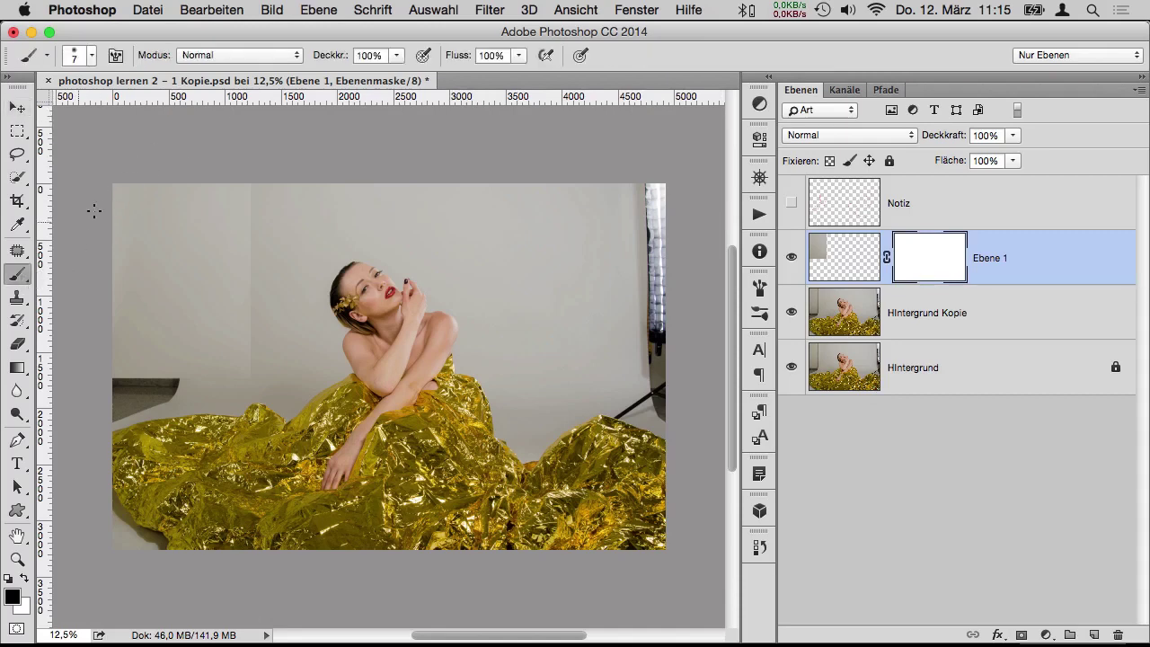
pyautogui.click(93, 59)
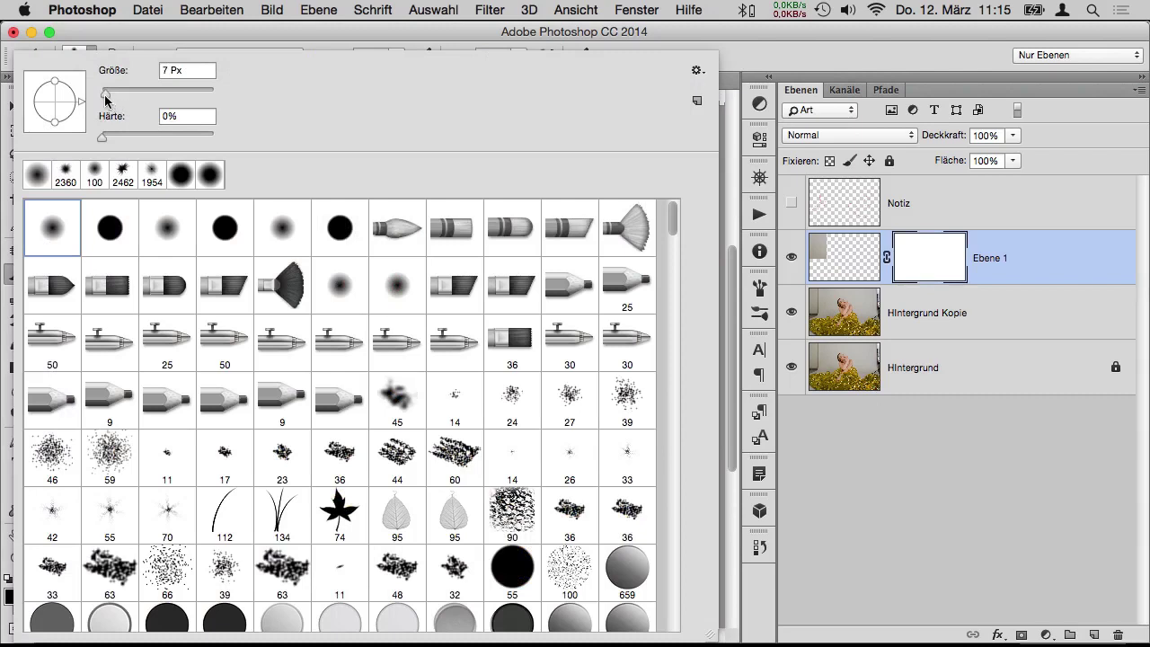
pyautogui.moveTo(106, 93); pyautogui.dragTo(118, 93)
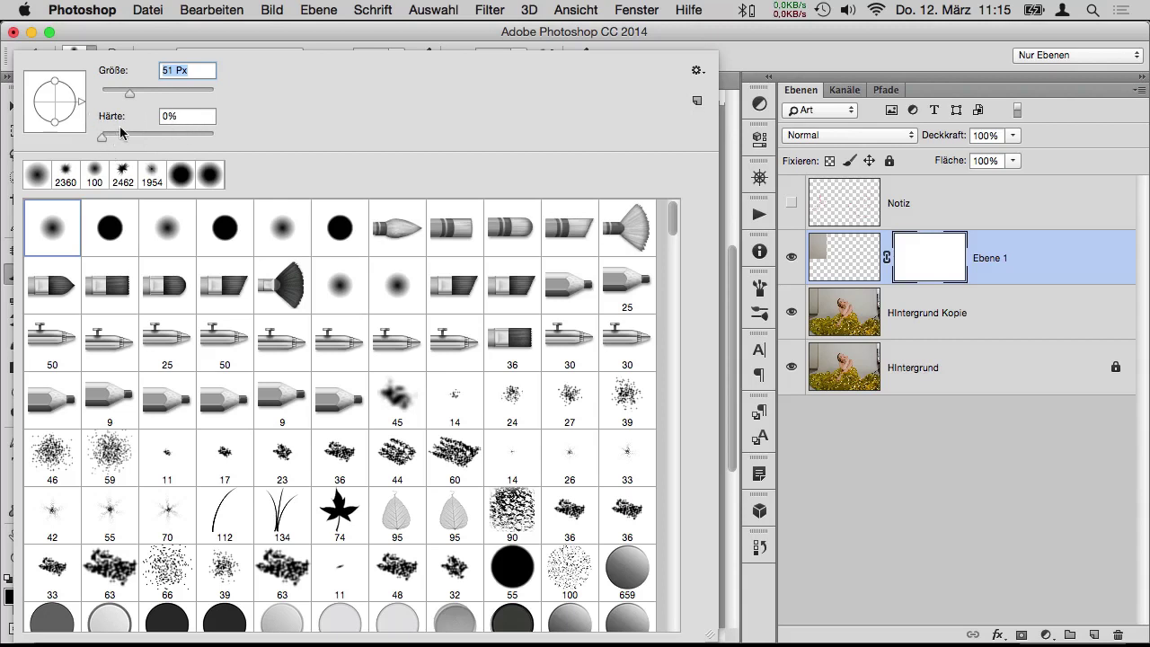
pyautogui.moveTo(129, 94); pyautogui.dragTo(165, 88)
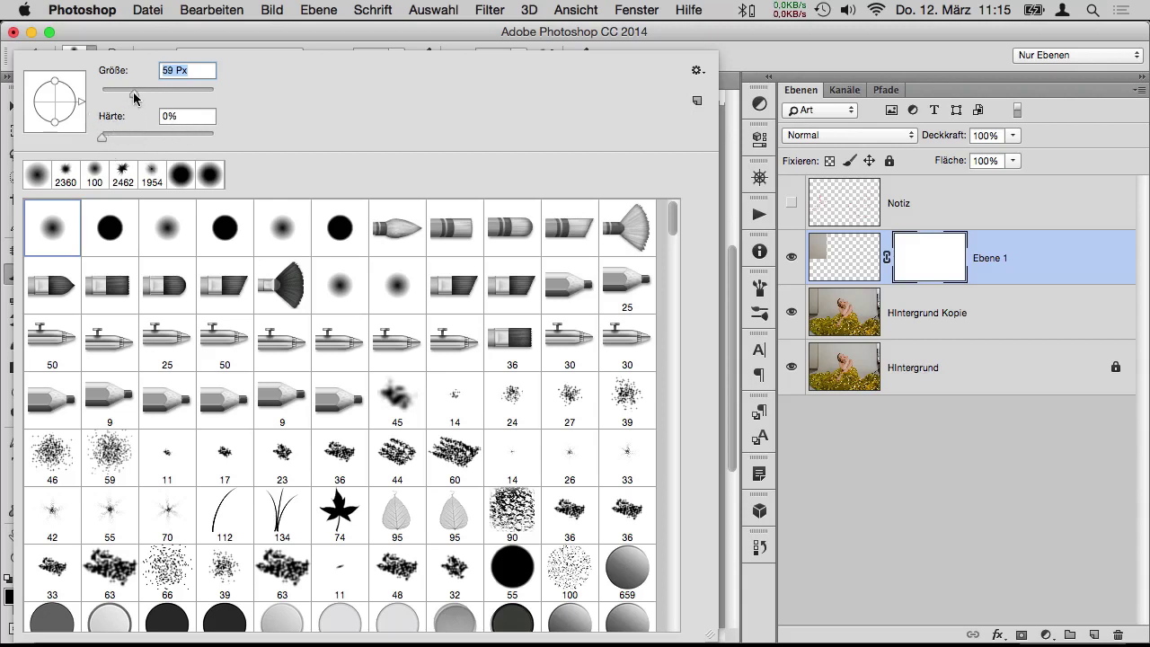
pyautogui.click(692, 33)
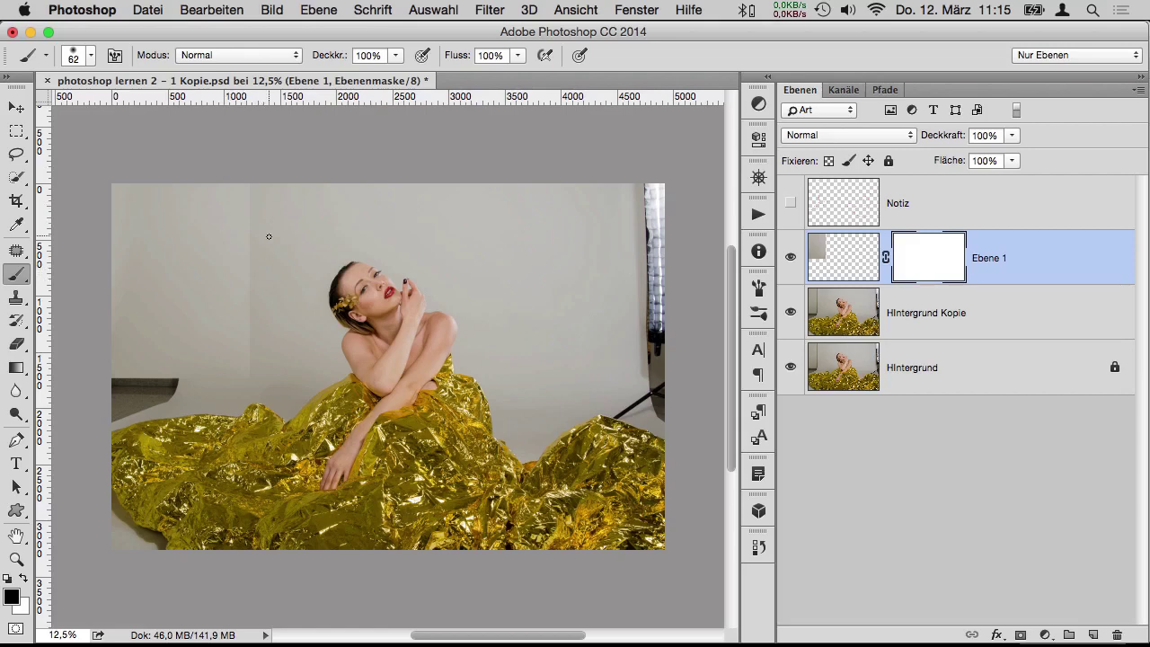
pyautogui.moveTo(269, 236); pyautogui.dragTo(470, 219)
# - Paint black along the patch seam on the mask, then merge Ebene 1 into Hintergrund Kopie
pyautogui.moveTo(500, 220)
pyautogui.mouseDown()
pyautogui.moveTo(346, 209)
pyautogui.moveTo(380, 215)
pyautogui.moveTo(428, 203)
pyautogui.moveTo(271, 237)
pyautogui.moveTo(425, 221)
pyautogui.moveTo(291, 232)
pyautogui.moveTo(398, 211)
pyautogui.moveTo(257, 230)
pyautogui.moveTo(324, 223)
pyautogui.moveTo(305, 222)
pyautogui.moveTo(286, 439)
pyautogui.moveTo(320, 226)
pyautogui.moveTo(301, 442)
pyautogui.moveTo(329, 269)
pyautogui.moveTo(358, 192)
pyautogui.moveTo(361, 154)
pyautogui.moveTo(349, 158)
pyautogui.mouseUp()
pyautogui.moveTo(252, 225); pyautogui.dragTo(253, 248)
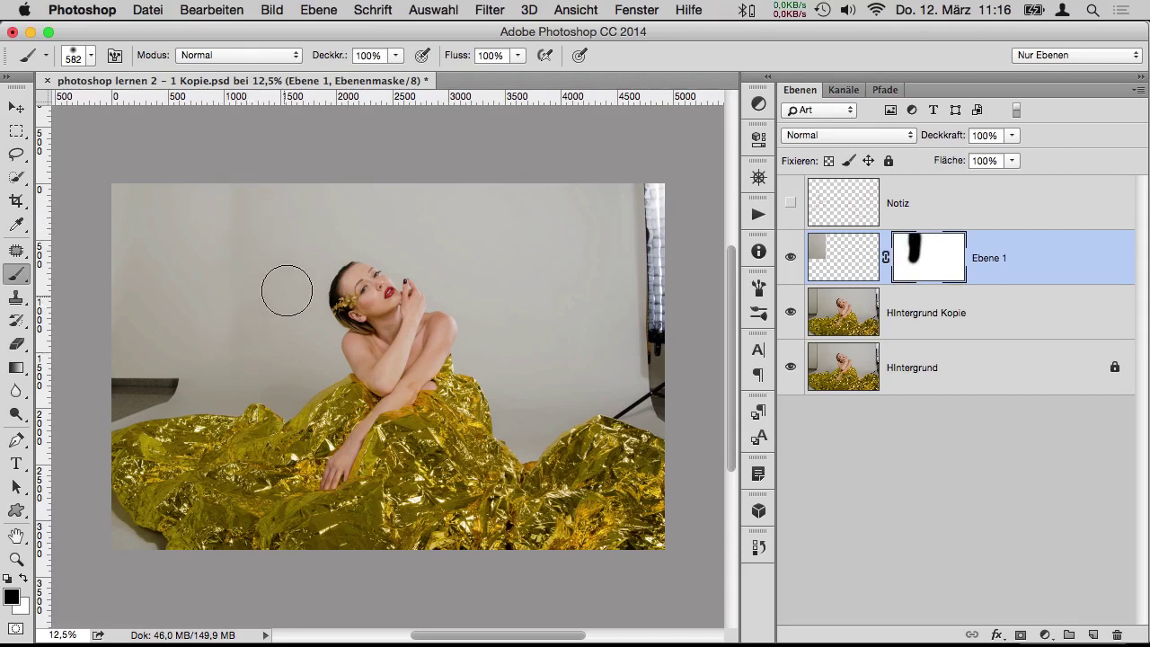
pyautogui.press('m')
pyautogui.hotkey('ctrl', '2')
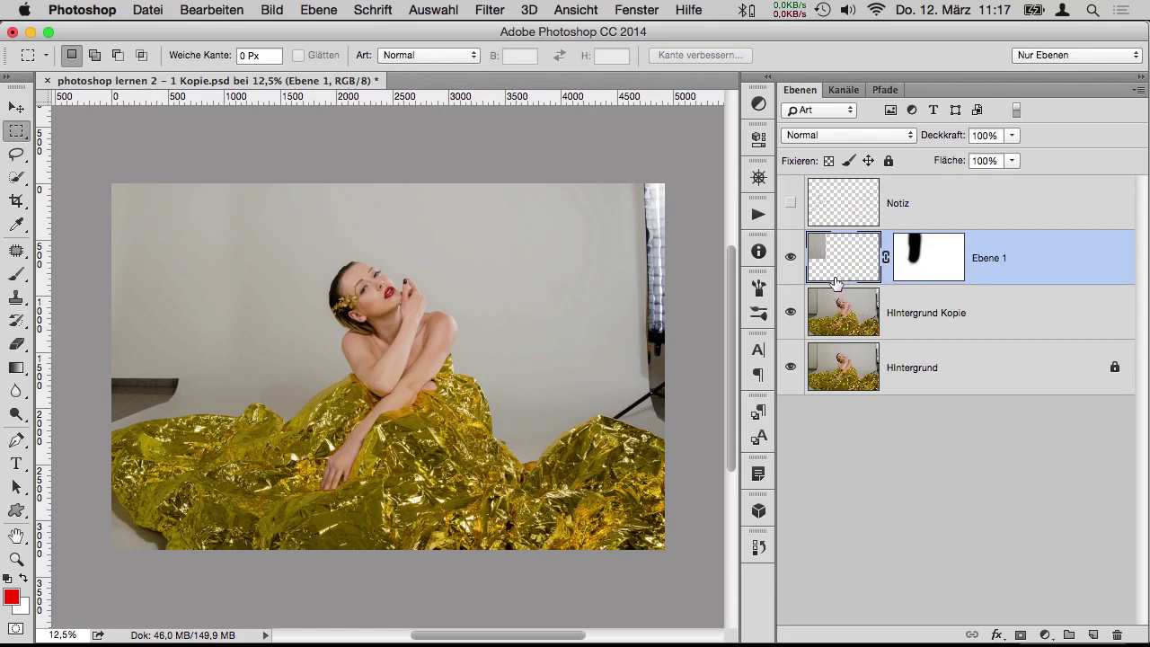
pyautogui.press('Delete')
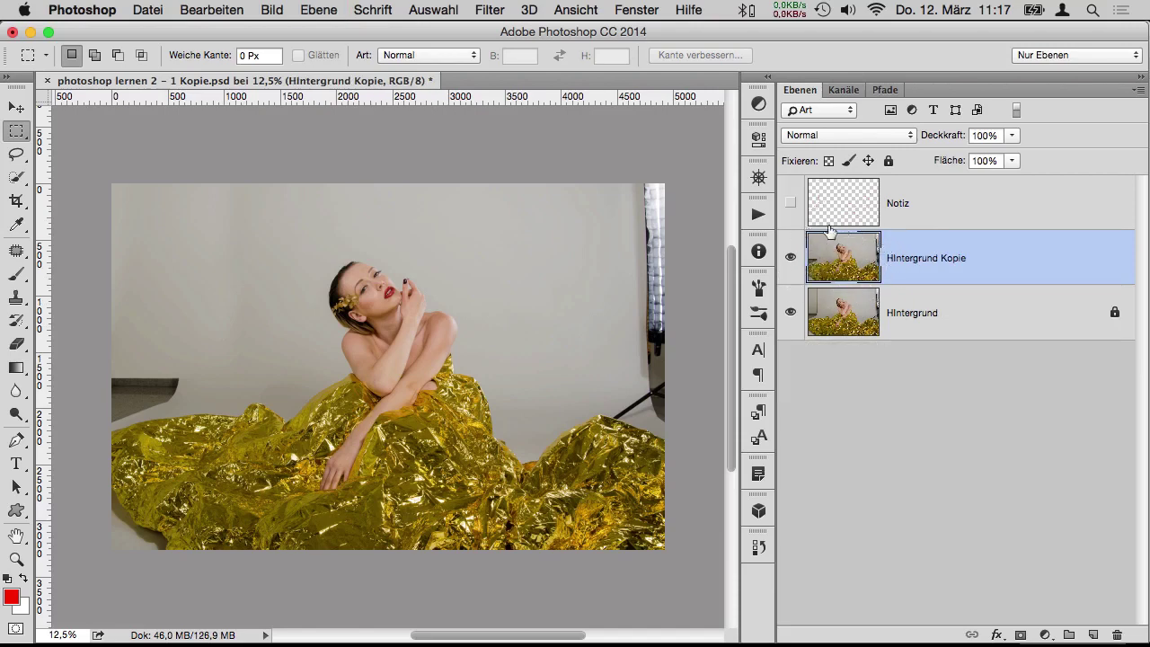
# - Select a clean rectangle of grey backdrop on the upper left and copy it to a new Ebene 1
pyautogui.click(790, 258)
pyautogui.click(791, 257)
pyautogui.moveTo(80, 259); pyautogui.dragTo(279, 338)
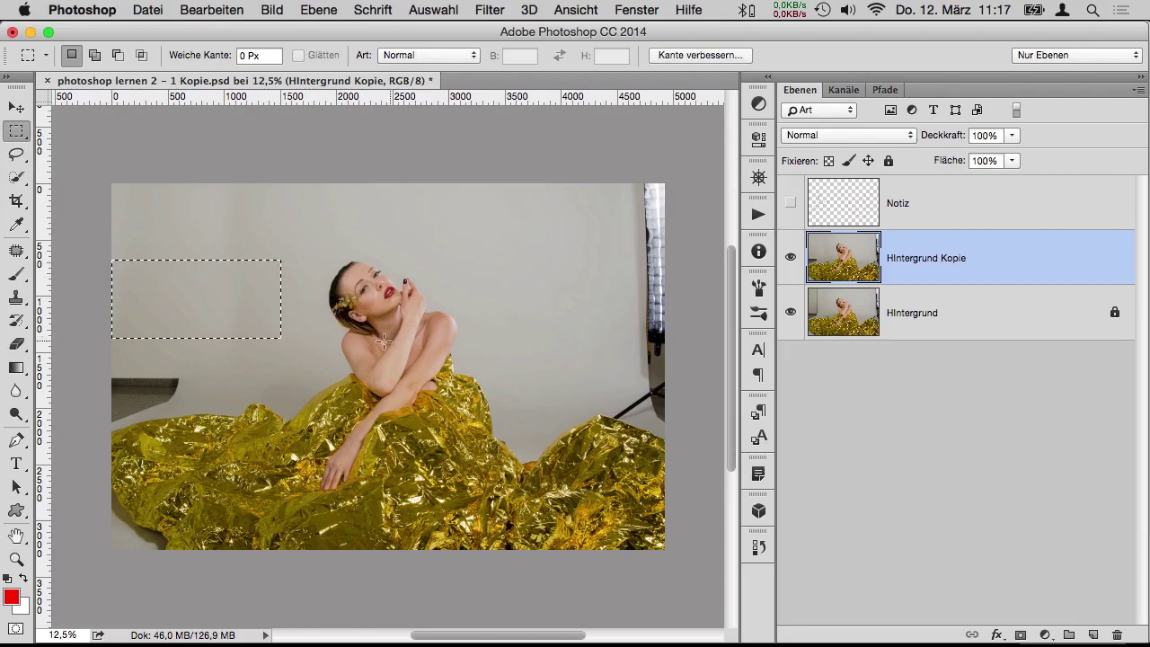
pyautogui.hotkey('ctrl', 'j')
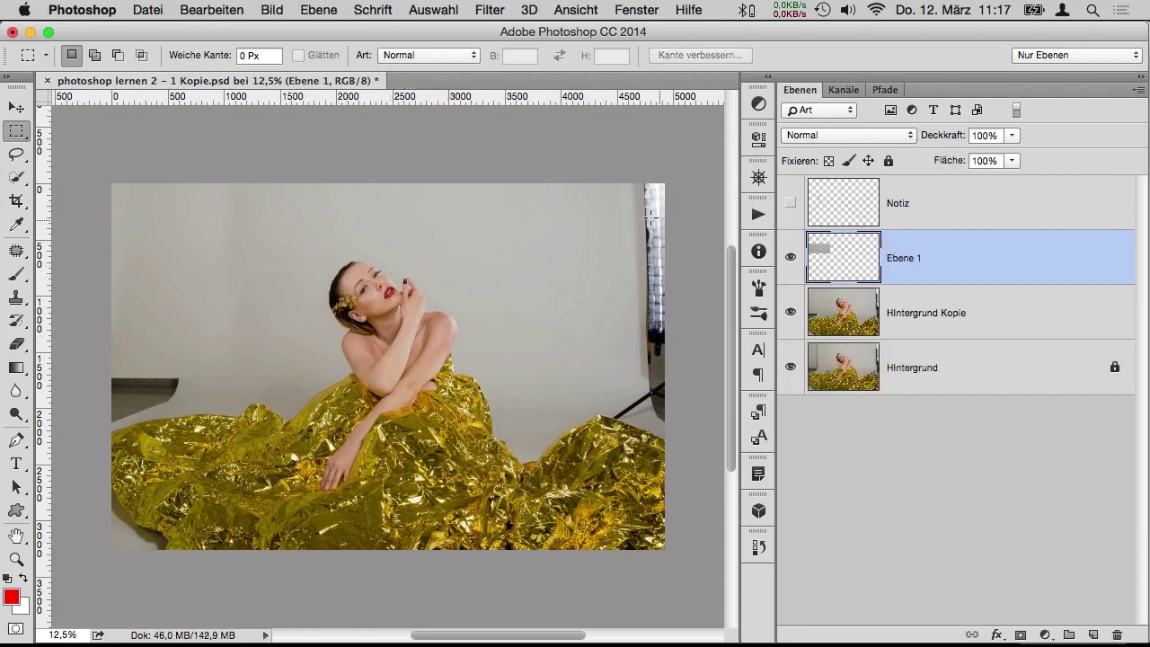
pyautogui.press('v')
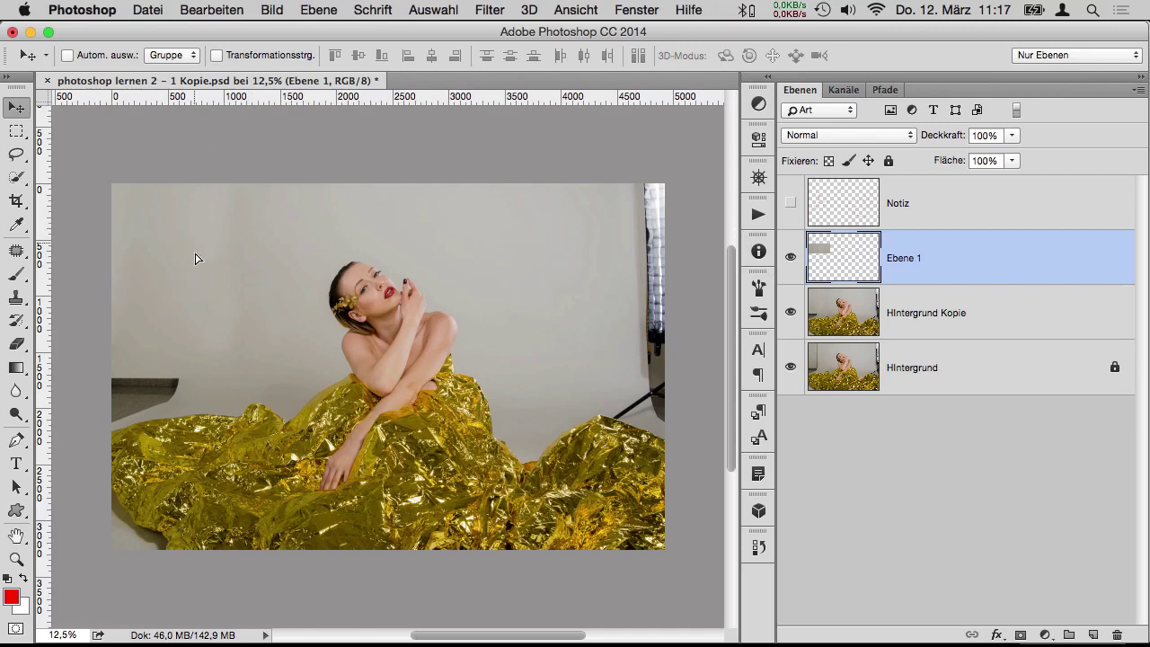
# - Drag the grey patch down over the lower-left wall corner and add a layer mask
pyautogui.moveTo(194, 250); pyautogui.dragTo(188, 331)
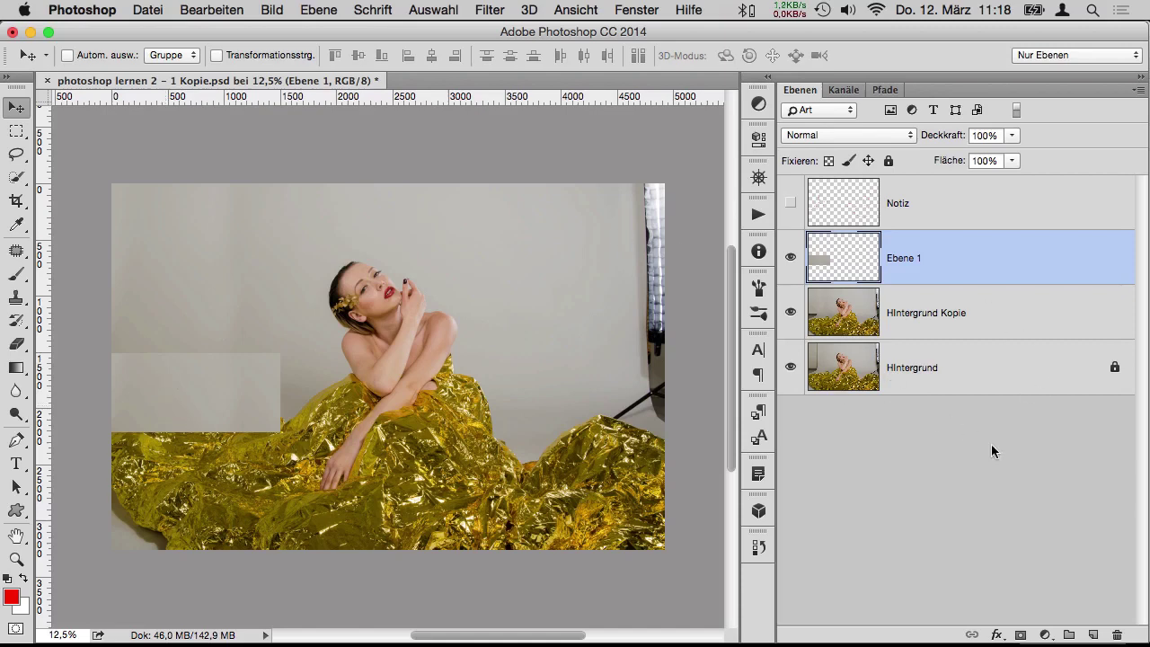
pyautogui.click(1020, 635)
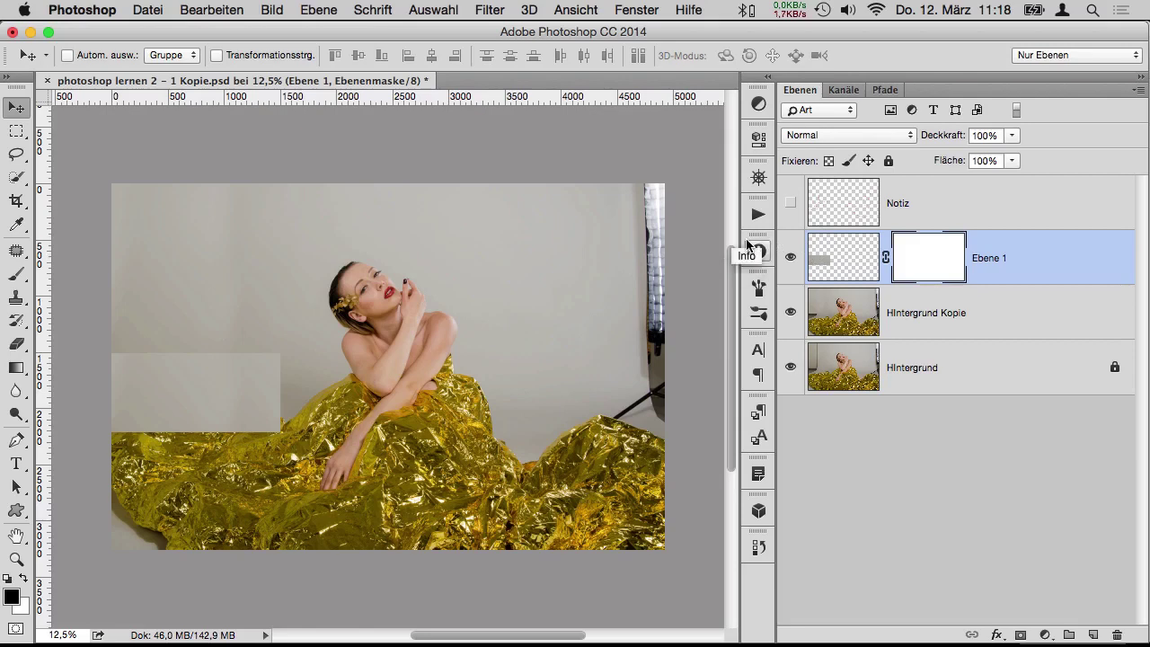
# - Invert the mask to black, then paint white with a 417 px brush over the dark corner
pyautogui.press('super+i')
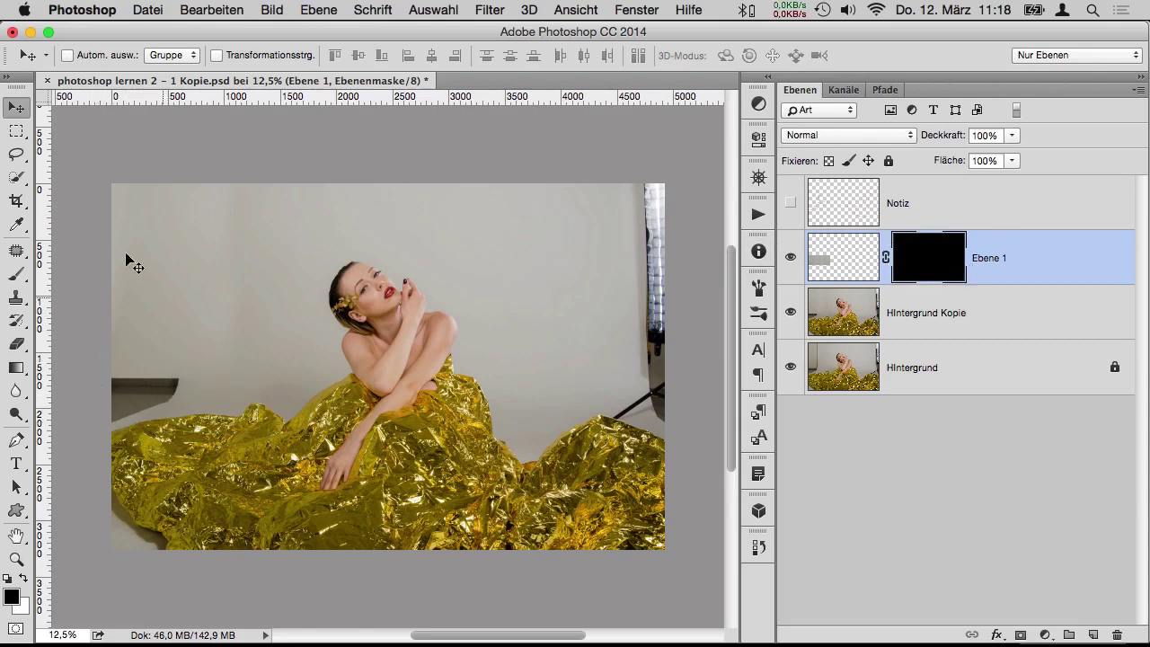
pyautogui.click(16, 274)
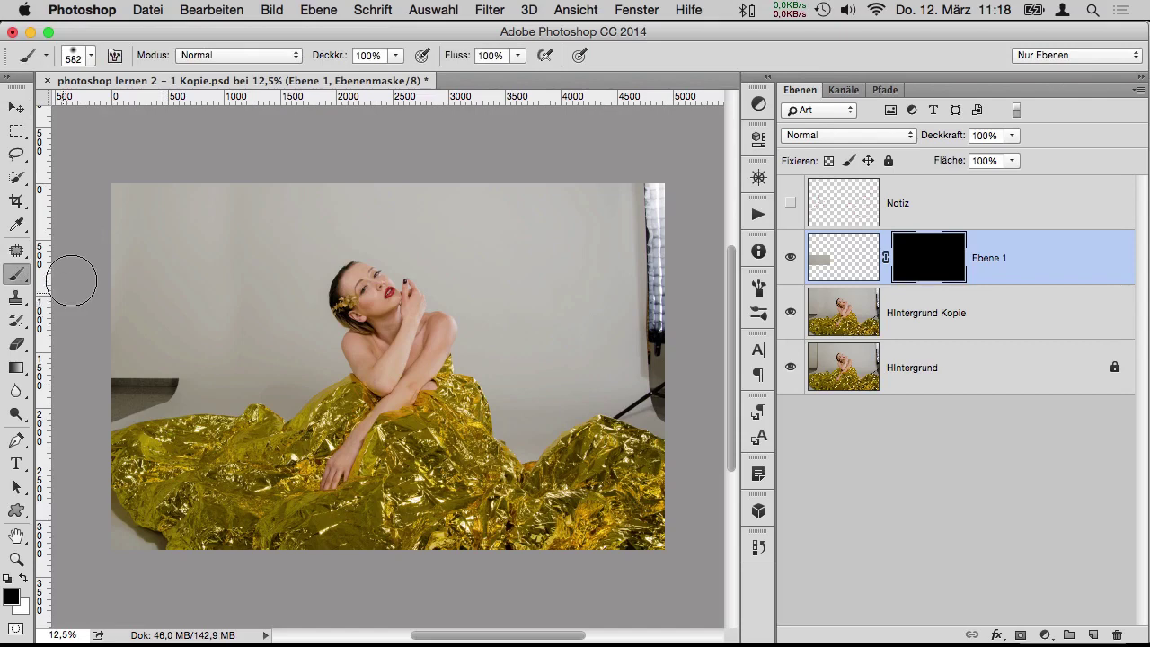
pyautogui.click(24, 579)
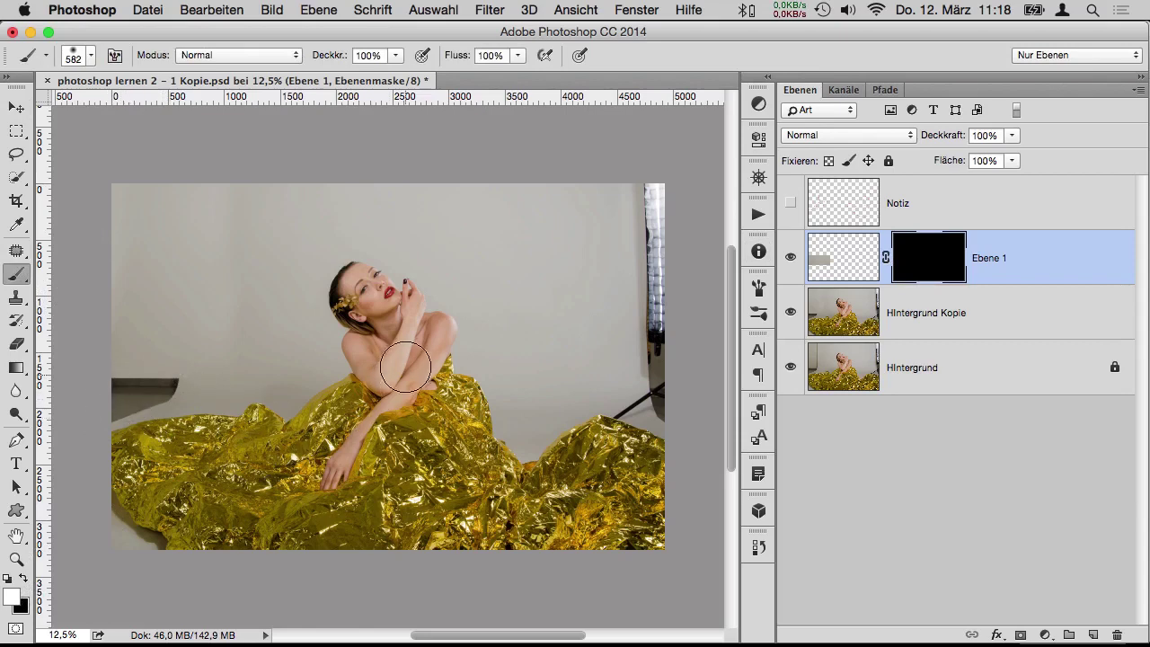
pyautogui.moveTo(297, 361); pyautogui.dragTo(283, 362)
pyautogui.moveTo(102, 386)
pyautogui.mouseDown()
pyautogui.moveTo(168, 386)
pyautogui.moveTo(119, 407)
pyautogui.moveTo(114, 459)
pyautogui.mouseUp()
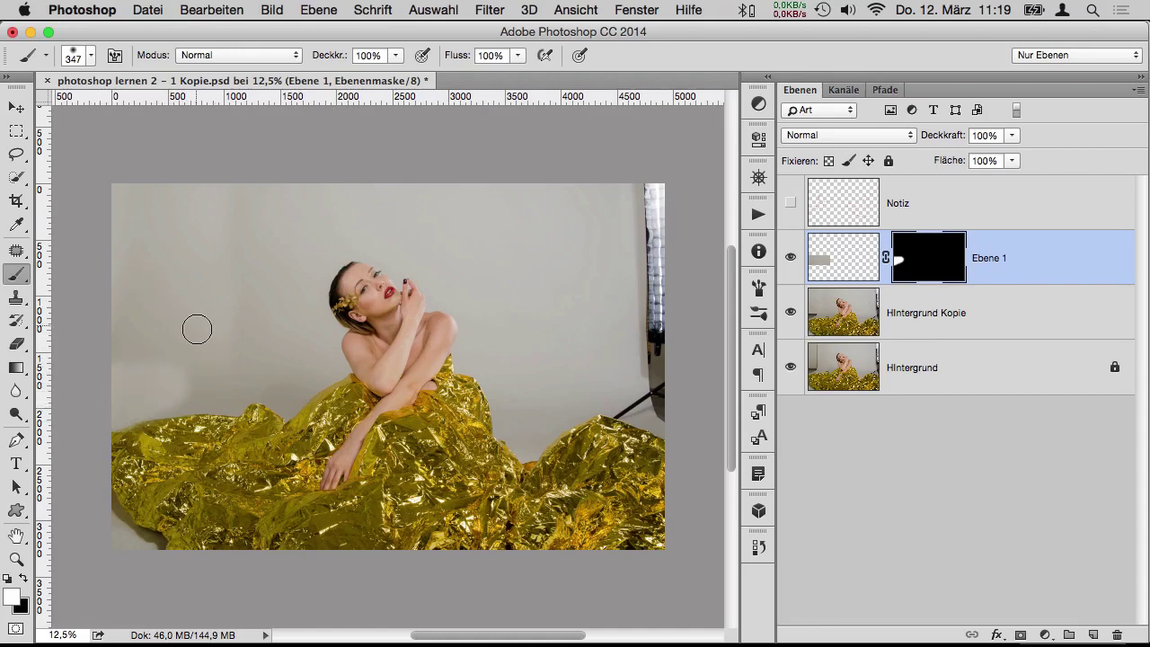
pyautogui.click(841, 255)
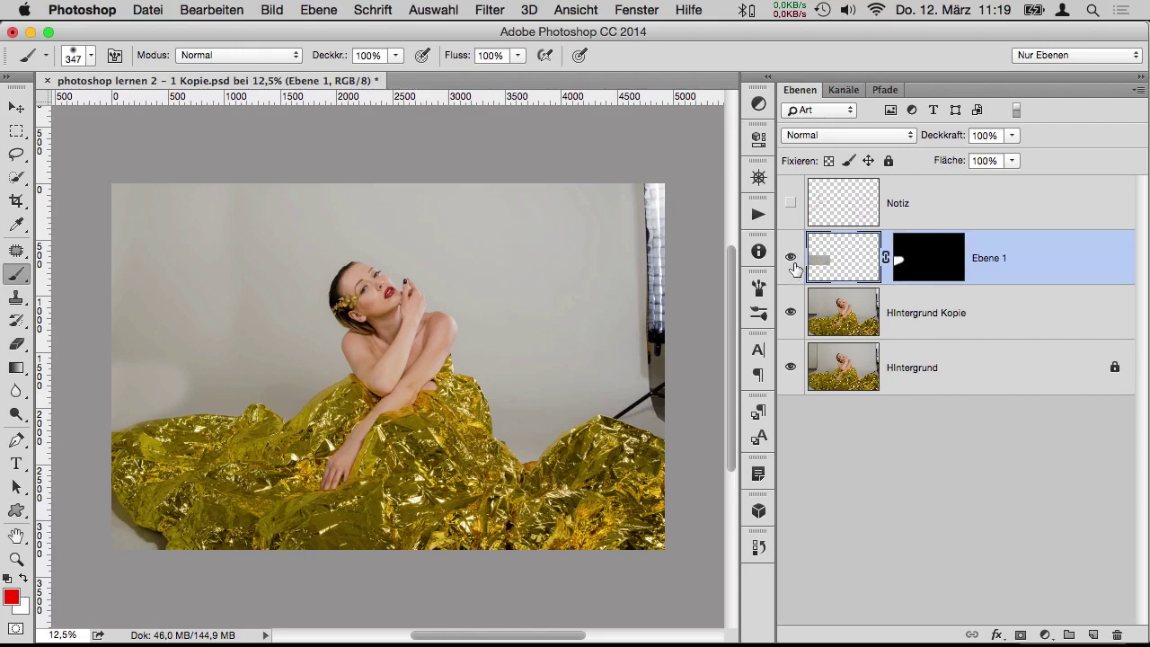
# - Apply Hue/Saturation to the patch with Hue +3, Saturation +8 and Lightness -10
pyautogui.hotkey('ctrl', 'u')
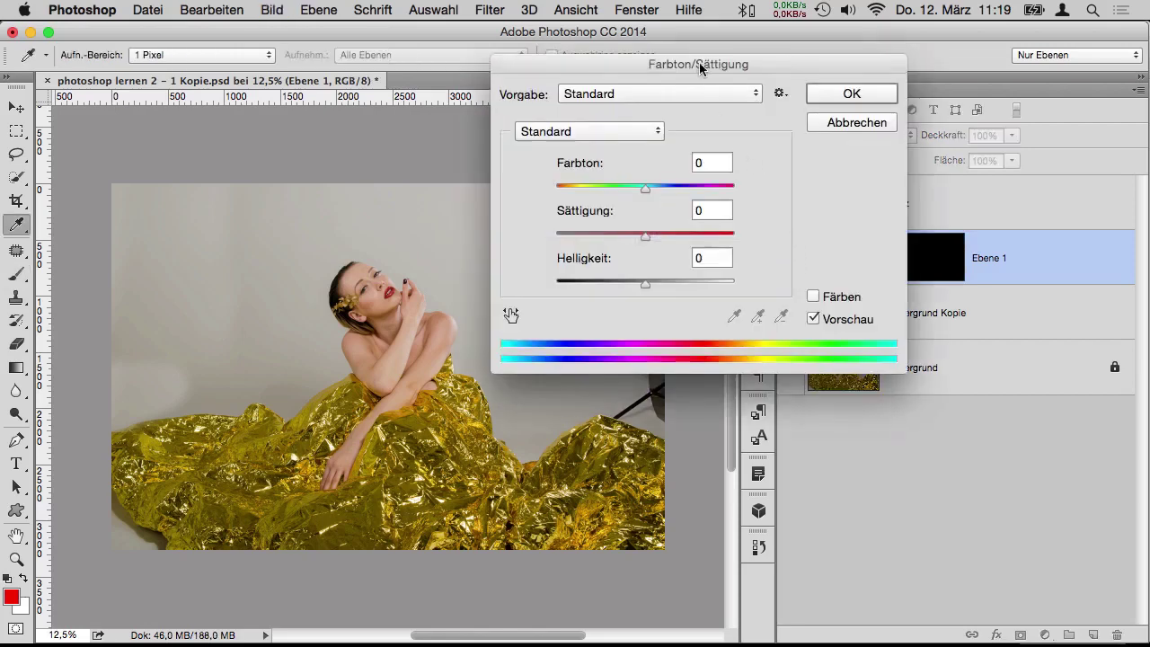
pyautogui.moveTo(698, 62)
pyautogui.mouseDown()
pyautogui.moveTo(674, 192)
pyautogui.moveTo(584, 125)
pyautogui.mouseUp()
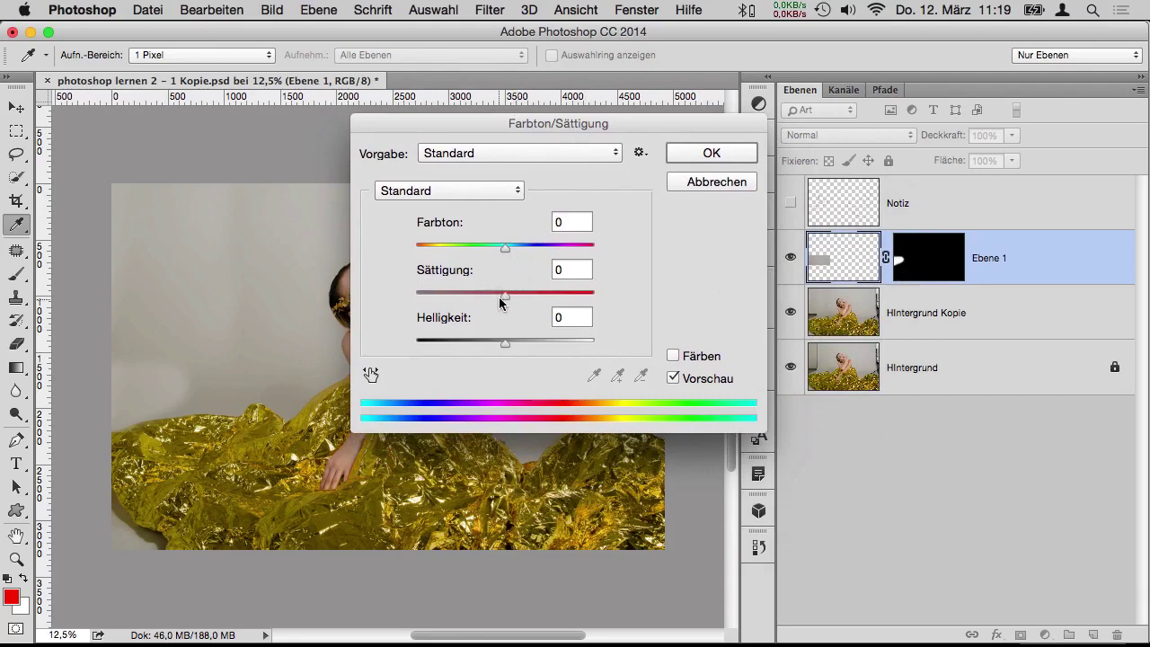
pyautogui.moveTo(505, 300); pyautogui.dragTo(495, 341)
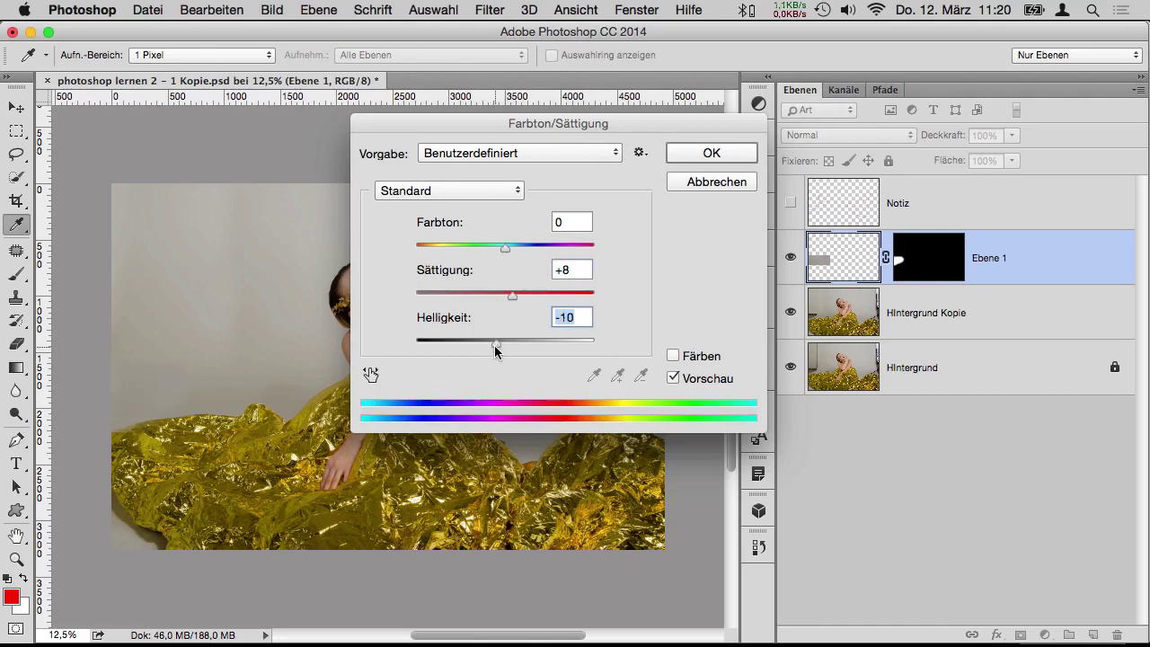
pyautogui.moveTo(511, 302)
pyautogui.mouseDown()
pyautogui.moveTo(501, 304)
pyautogui.moveTo(513, 309)
pyautogui.mouseUp()
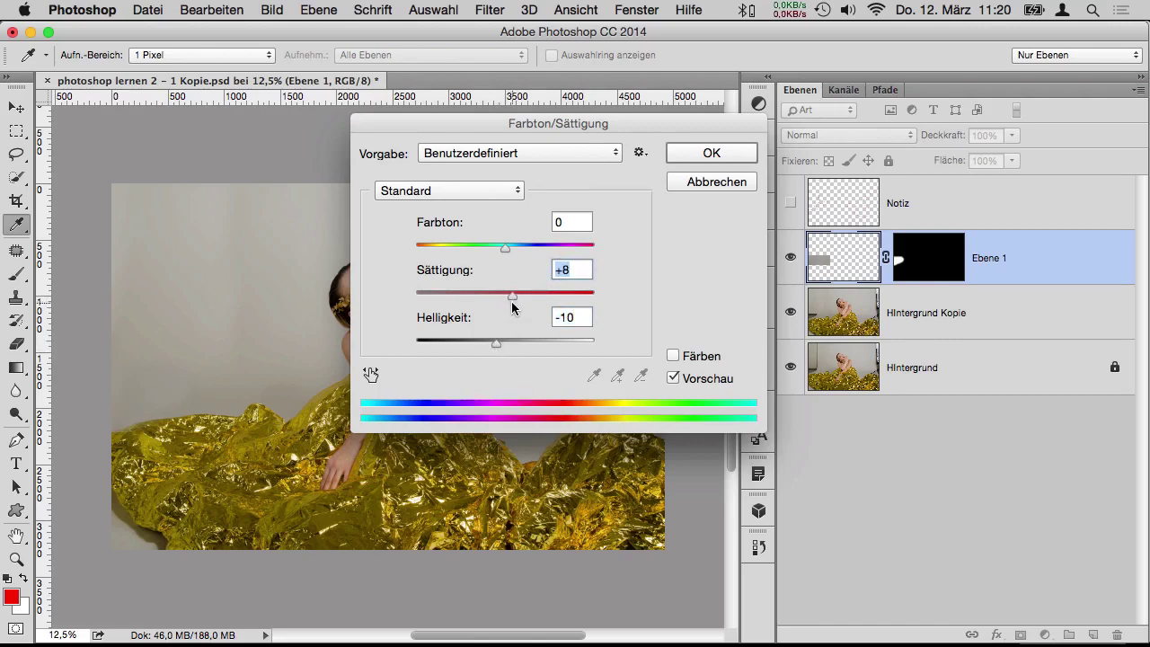
pyautogui.moveTo(505, 256); pyautogui.dragTo(507, 256)
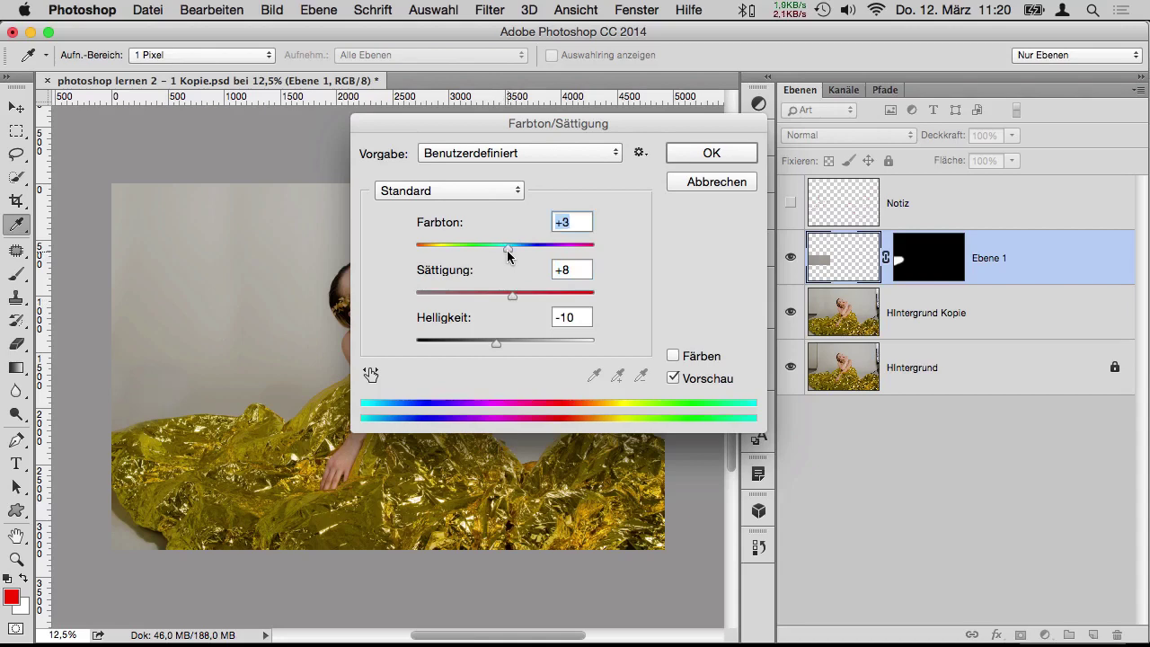
pyautogui.click(712, 154)
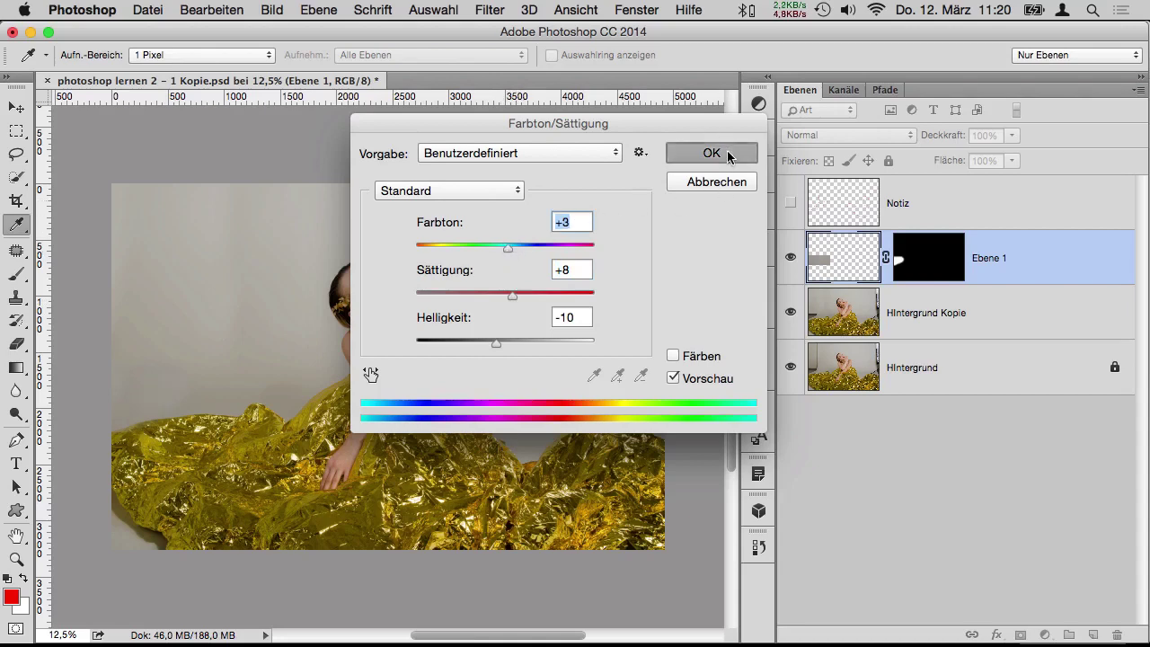
# - Compare the patch layer on and off, then merge Ebene 1 down into Hintergrund Kopie
pyautogui.click(791, 257)
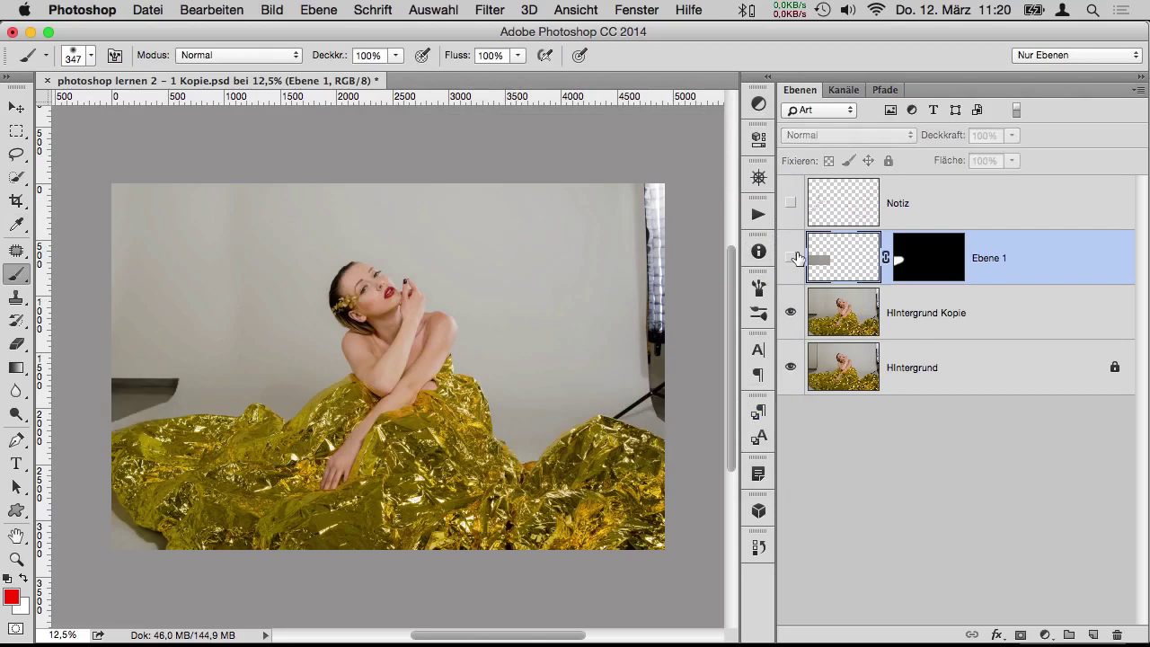
pyautogui.click(790, 258)
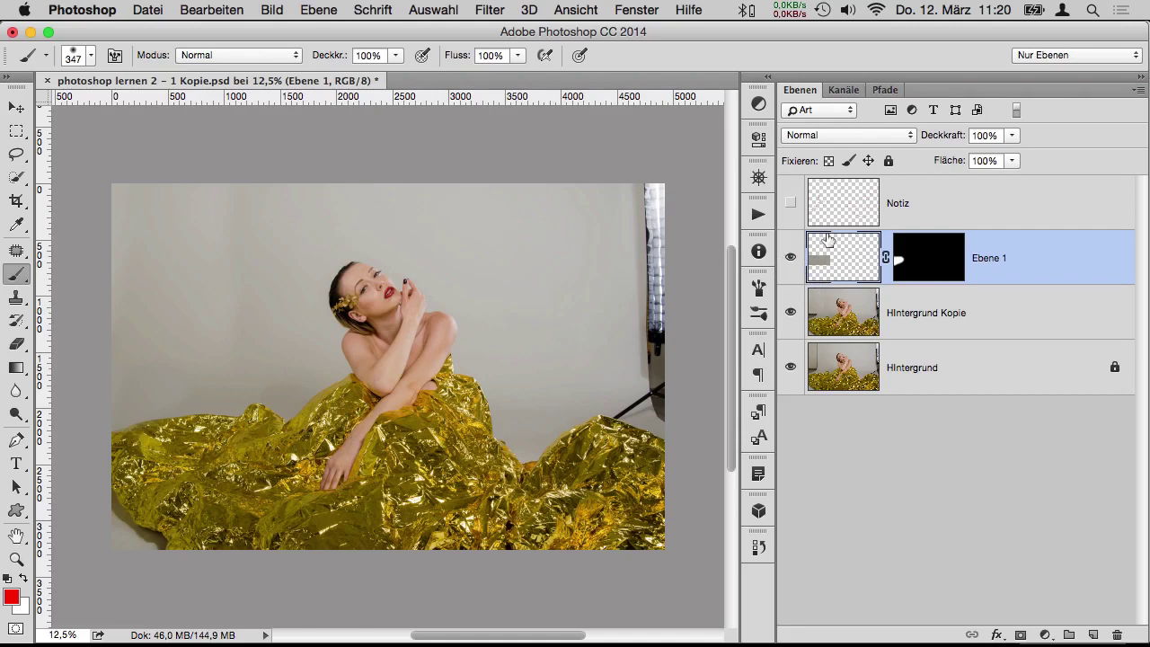
pyautogui.press('Delete')
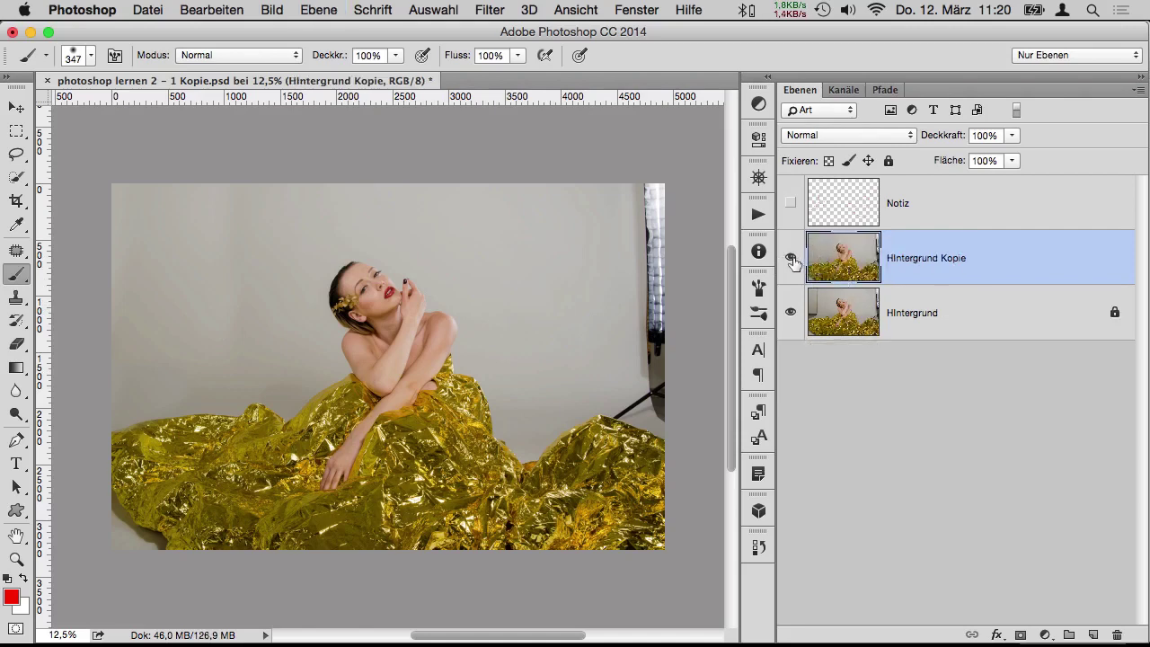
# - Compare the retouched Hintergrund Kopie against the original, then delete it, leaving Hintergrund
pyautogui.click(791, 258)
pyautogui.click(791, 258)
pyautogui.click(791, 259)
pyautogui.moveTo(867, 256)
pyautogui.mouseDown()
pyautogui.moveTo(1096, 623)
pyautogui.moveTo(1117, 634)
pyautogui.mouseUp()
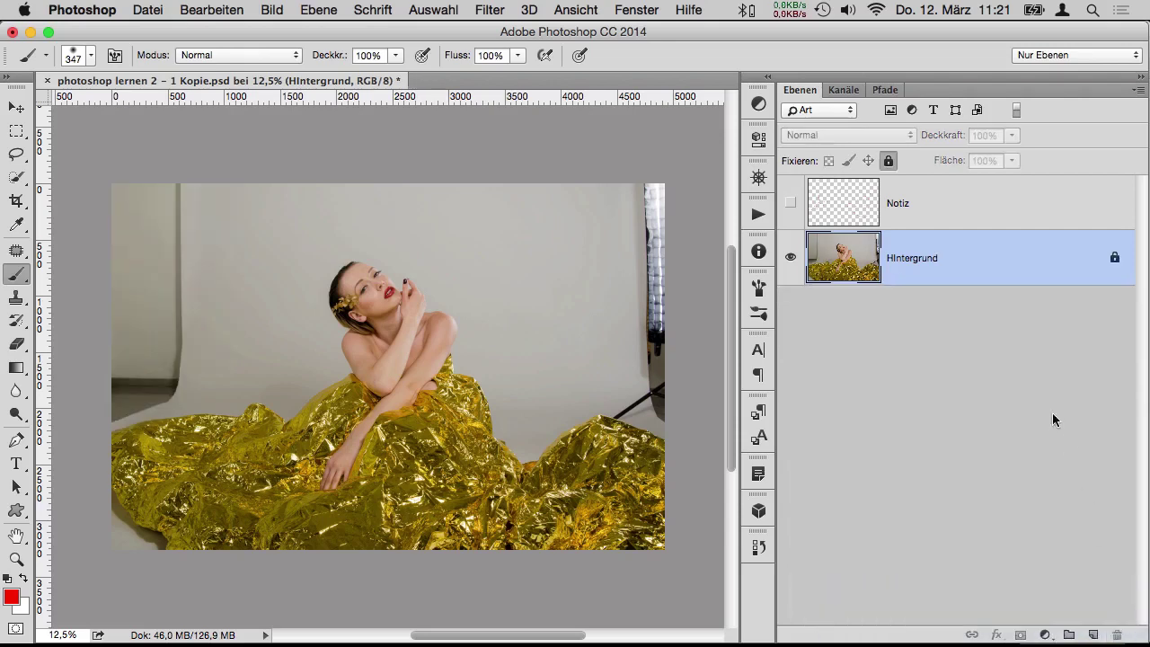